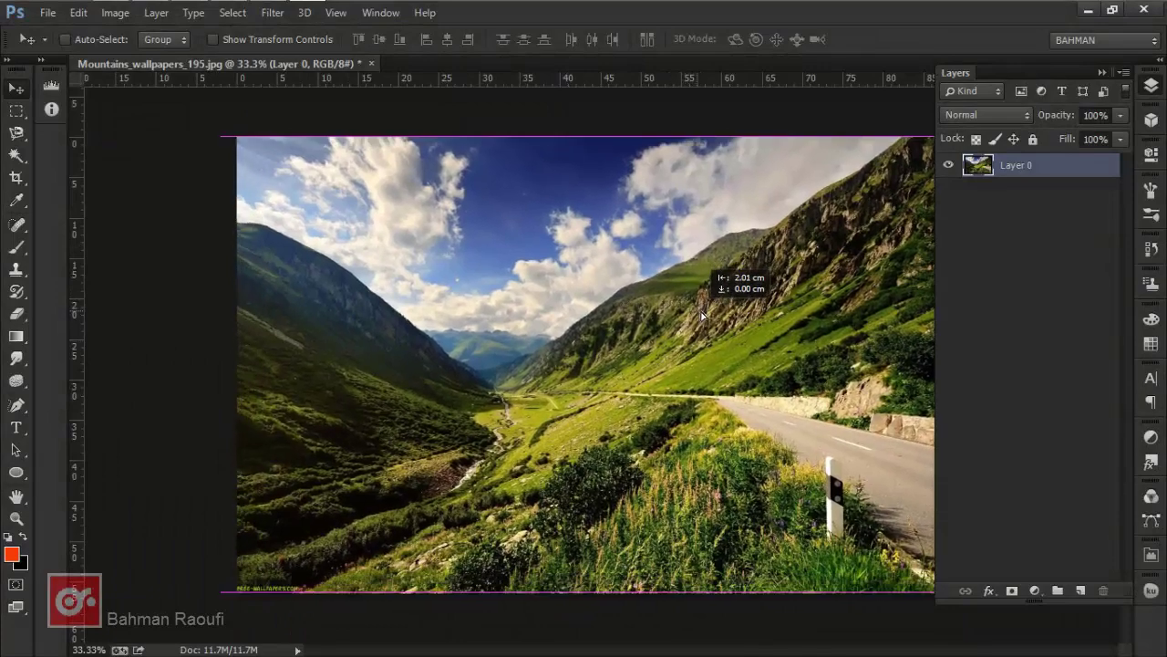
- Raise the mountain valley photo layer about 15 pixels so it sits properly on the canvas
left_click_drag(610, 403, 610, 390)
- Start Filter > Vanishing Point and draw a four-corner perspective plane over the road
left_click(272, 13)
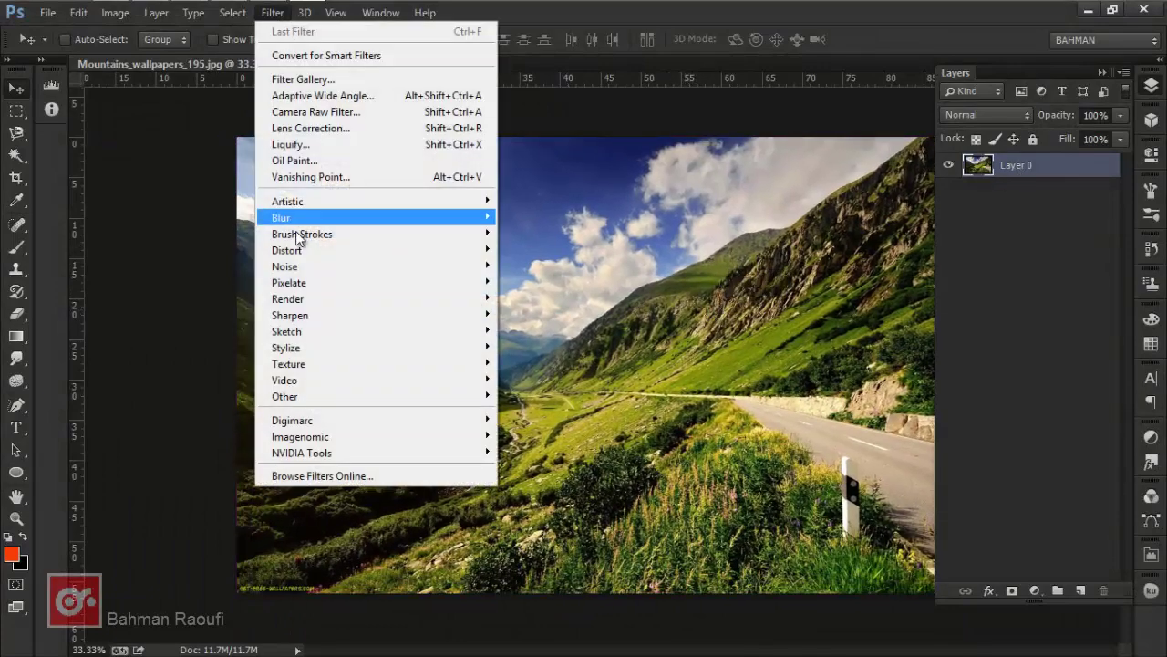
left_click(309, 173)
scroll(556, 360, "down", 1)
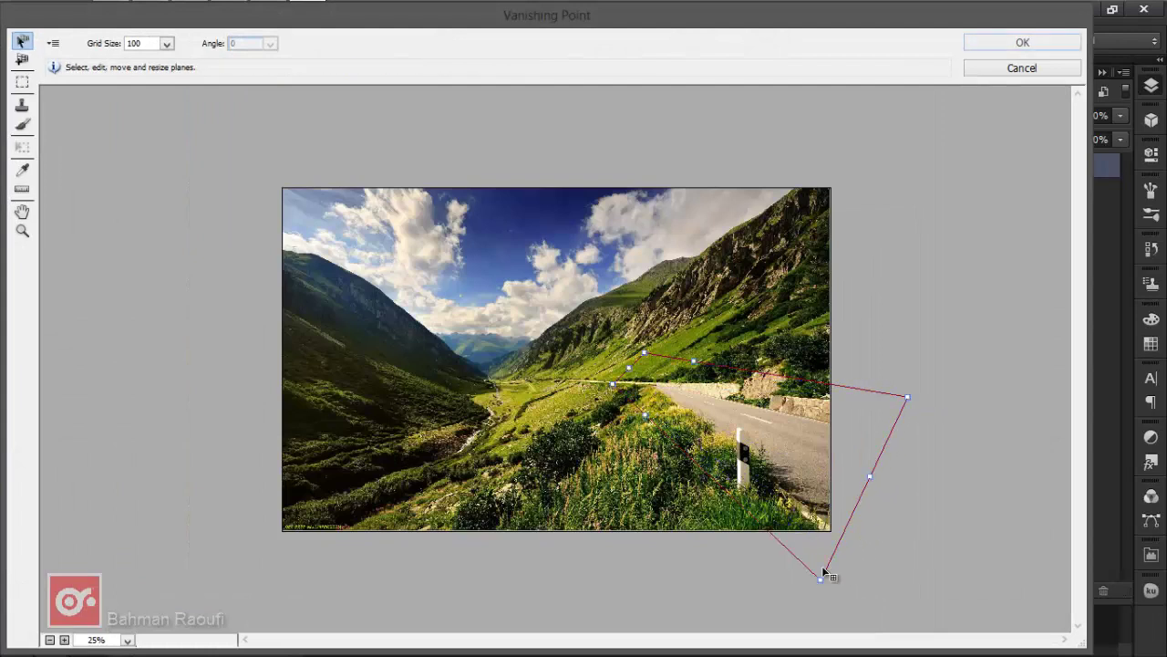
left_click(790, 538)
- Enlarge and fix the road plane, then angle a child plane across the verge and left road
left_click_drag(849, 466, 890, 490)
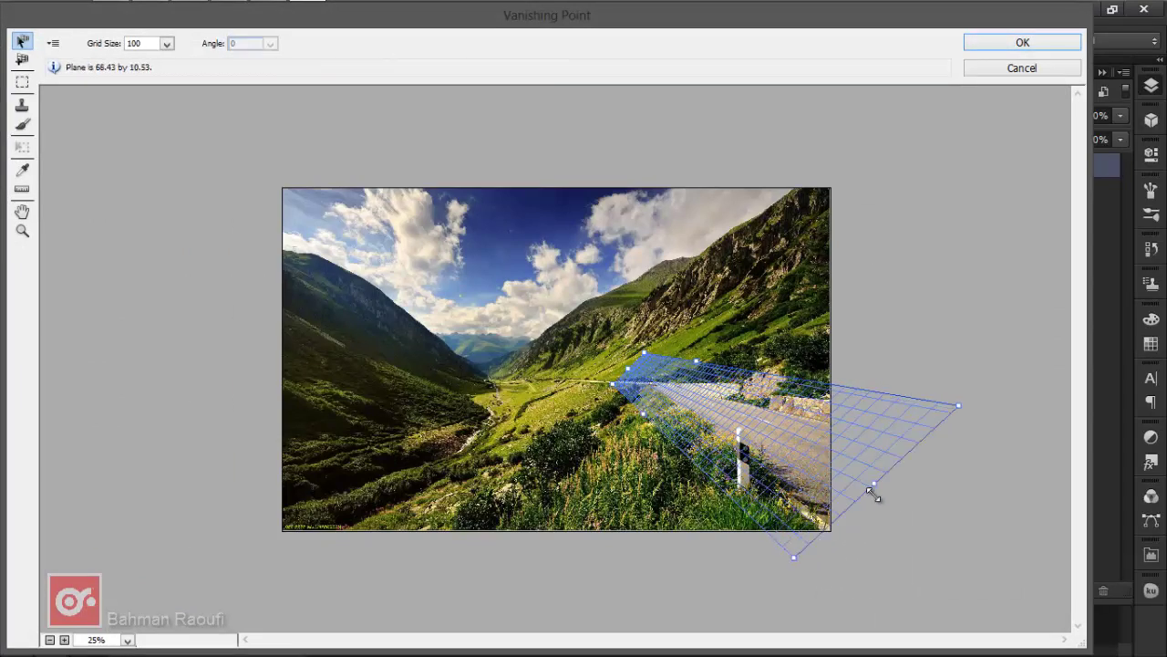
left_click_drag(645, 354, 669, 366)
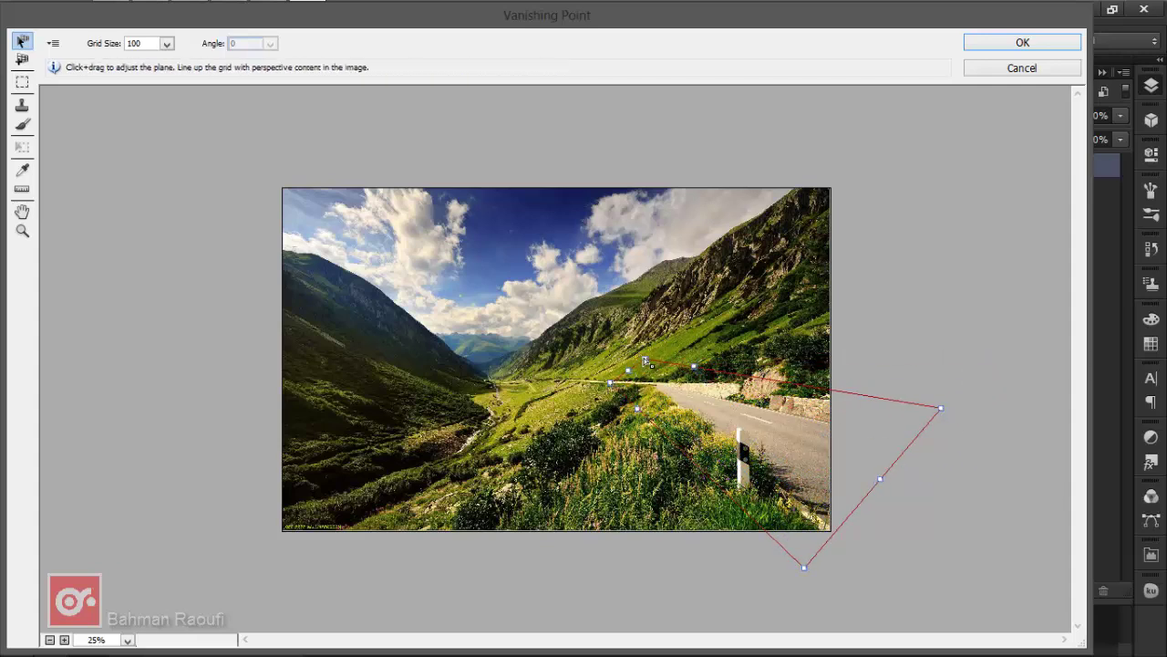
left_click_drag(644, 362, 639, 356)
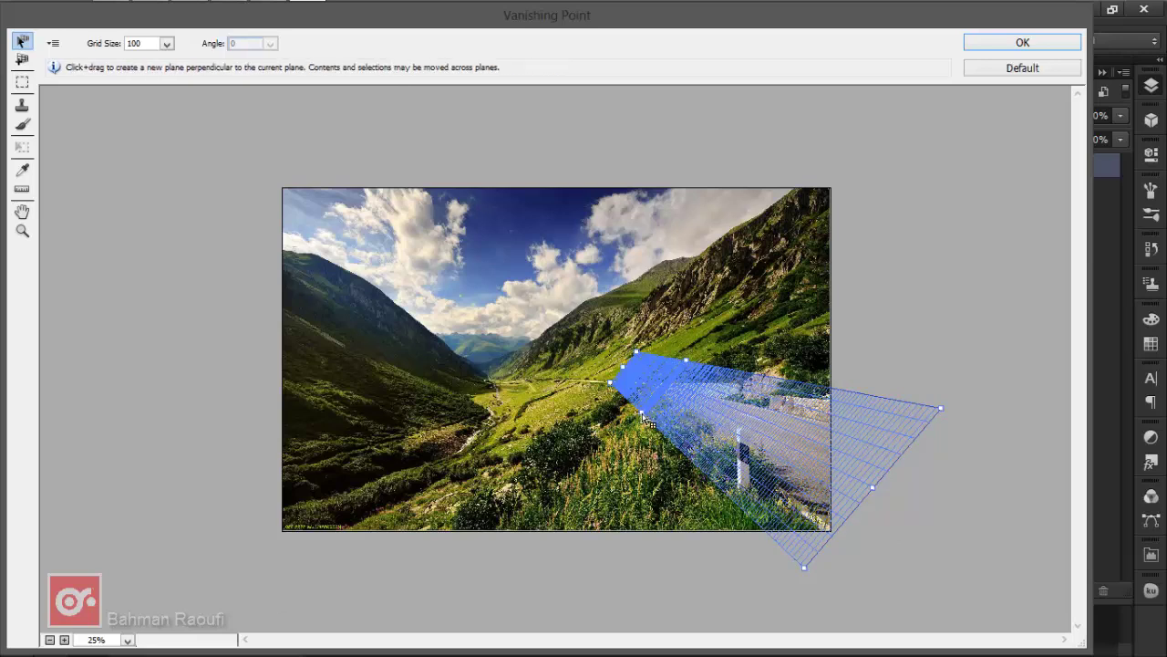
mouse_move(580, 369)
left_mouse_down()
mouse_move(670, 609)
mouse_move(658, 567)
left_mouse_up()
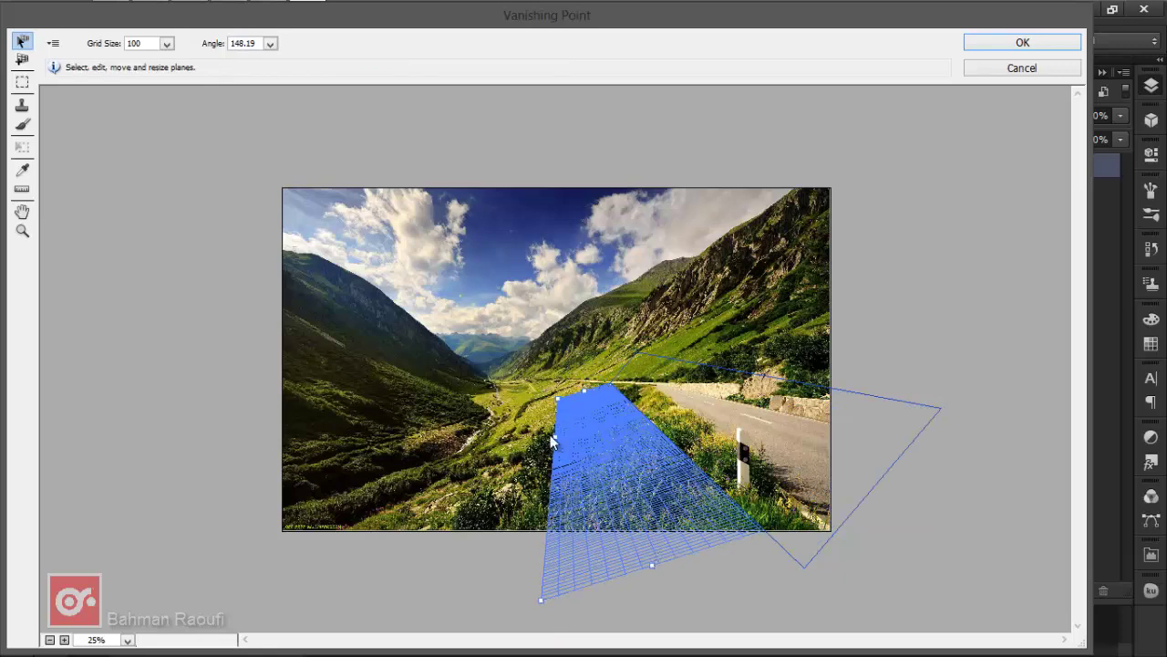
mouse_move(532, 436)
left_mouse_down()
mouse_move(403, 422)
mouse_move(475, 396)
mouse_move(463, 258)
mouse_move(319, 354)
left_mouse_up()
- Shrink the left slope plane, resize it, and swing it up around its hinge
key("v")
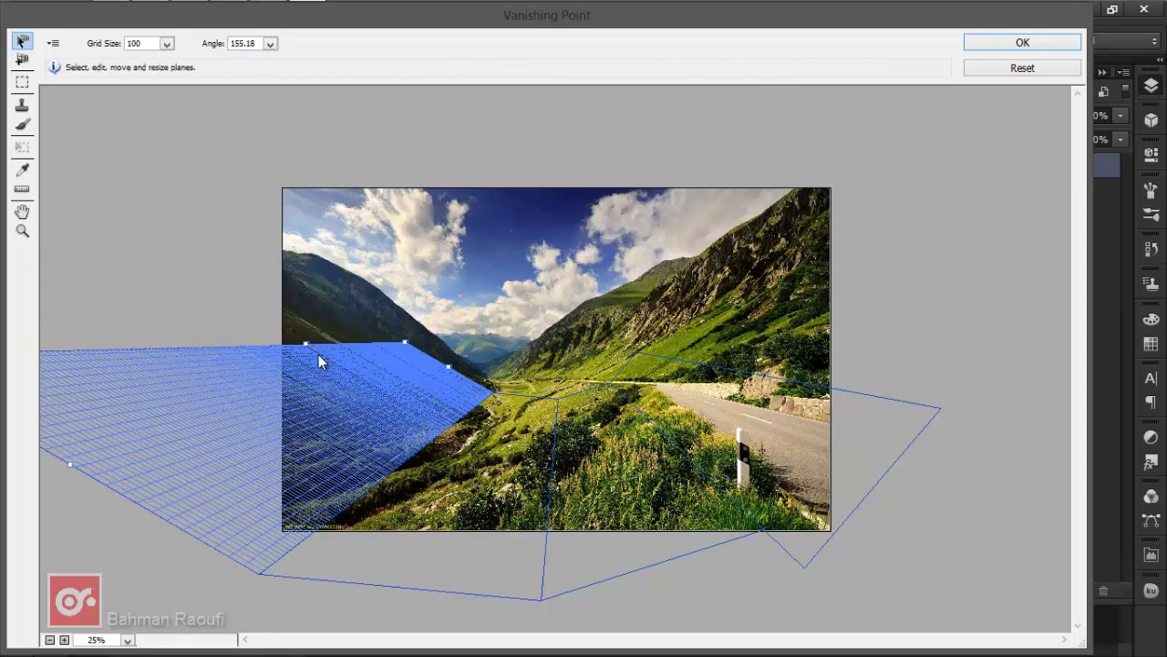
left_click_drag(70, 464, 157, 445)
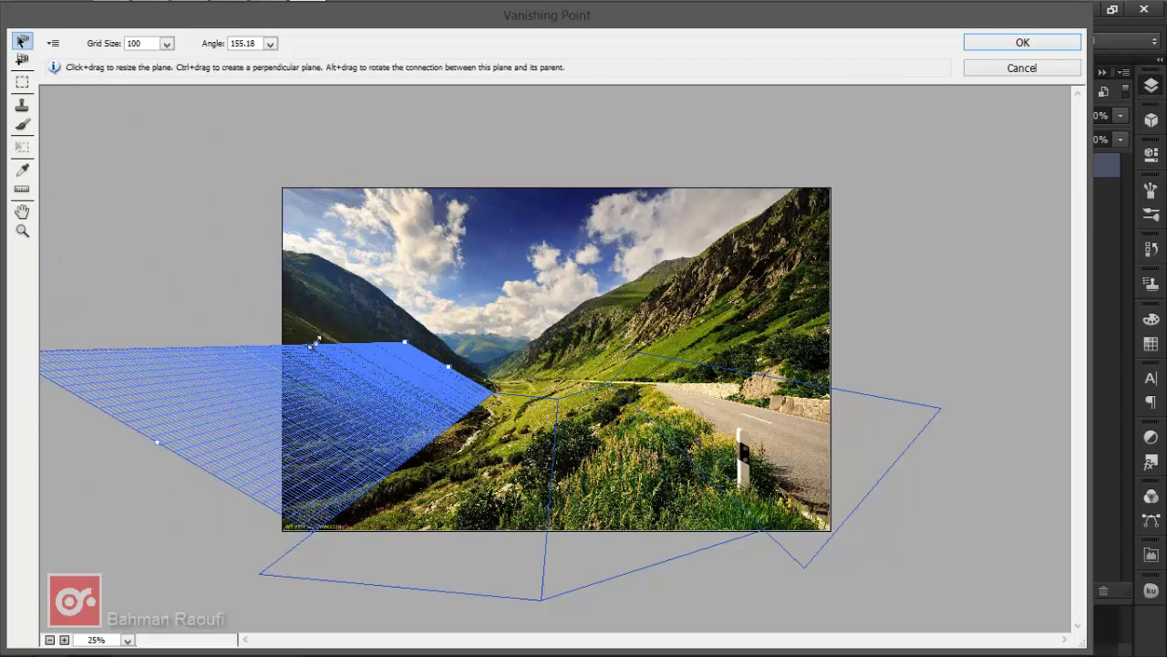
left_click_drag(317, 344, 310, 236)
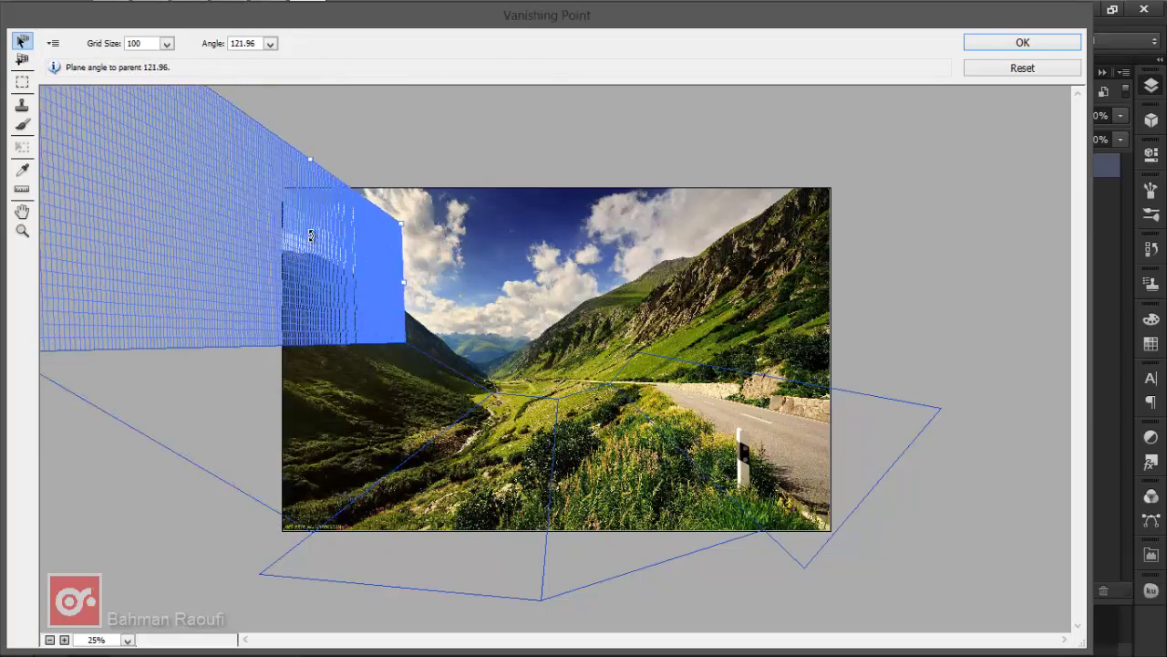
key("ctrl+z")
key("ctrl+minus")
mouse_move(274, 300)
left_mouse_down()
mouse_move(357, 423)
mouse_move(365, 397)
left_mouse_up()
key("ctrl+plus")
key("ctrl+shift+z")
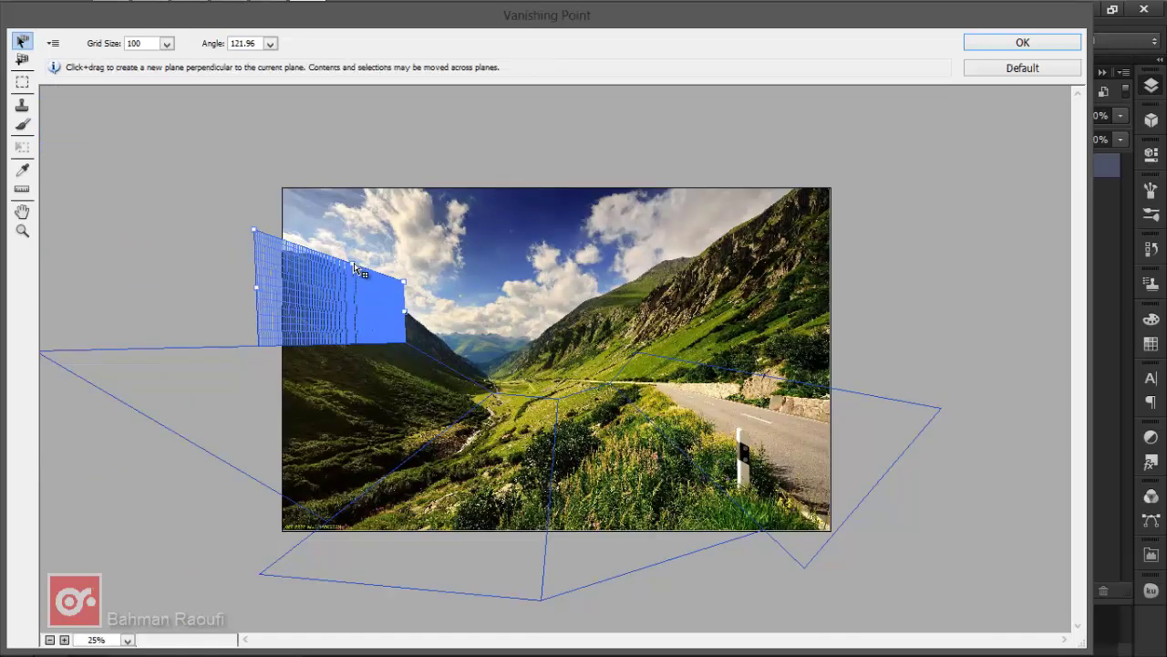
- Add an upper plane fitted to the sky and a narrow plane down the right hillside
mouse_move(355, 267)
left_mouse_down()
mouse_move(417, 190)
mouse_move(395, 182)
left_mouse_up()
left_click_drag(293, 151, 272, 165)
left_click_drag(392, 196, 514, 188)
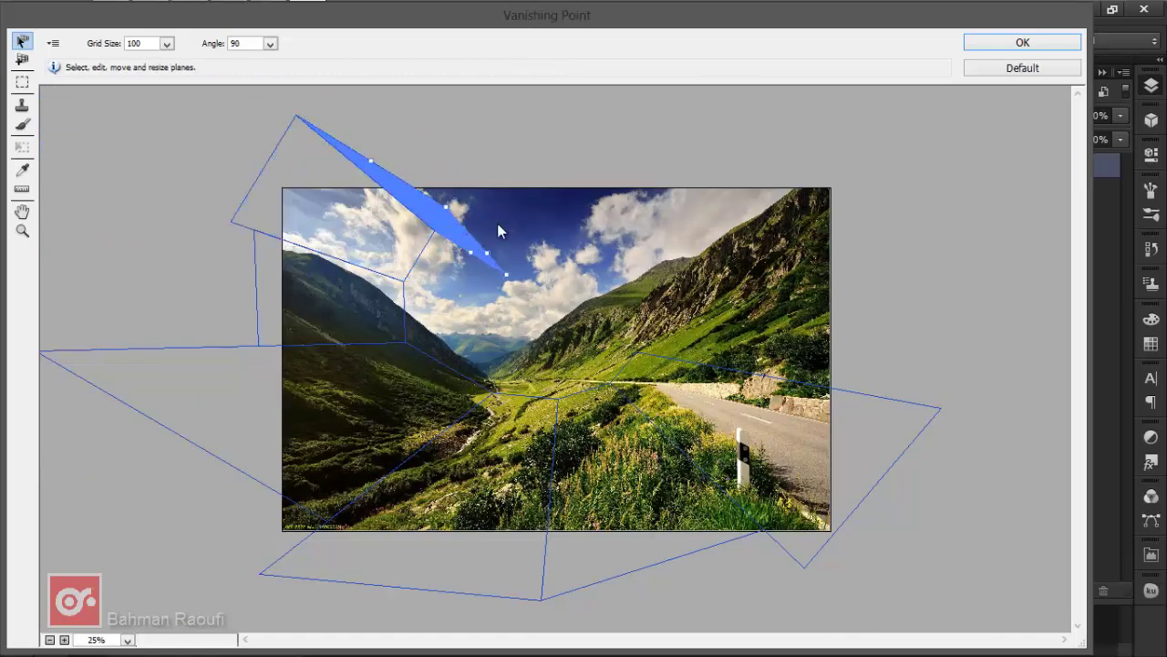
mouse_move(476, 226)
left_mouse_down()
mouse_move(652, 317)
mouse_move(660, 188)
mouse_move(753, 252)
mouse_move(718, 343)
mouse_move(786, 310)
mouse_move(672, 336)
left_mouse_up()
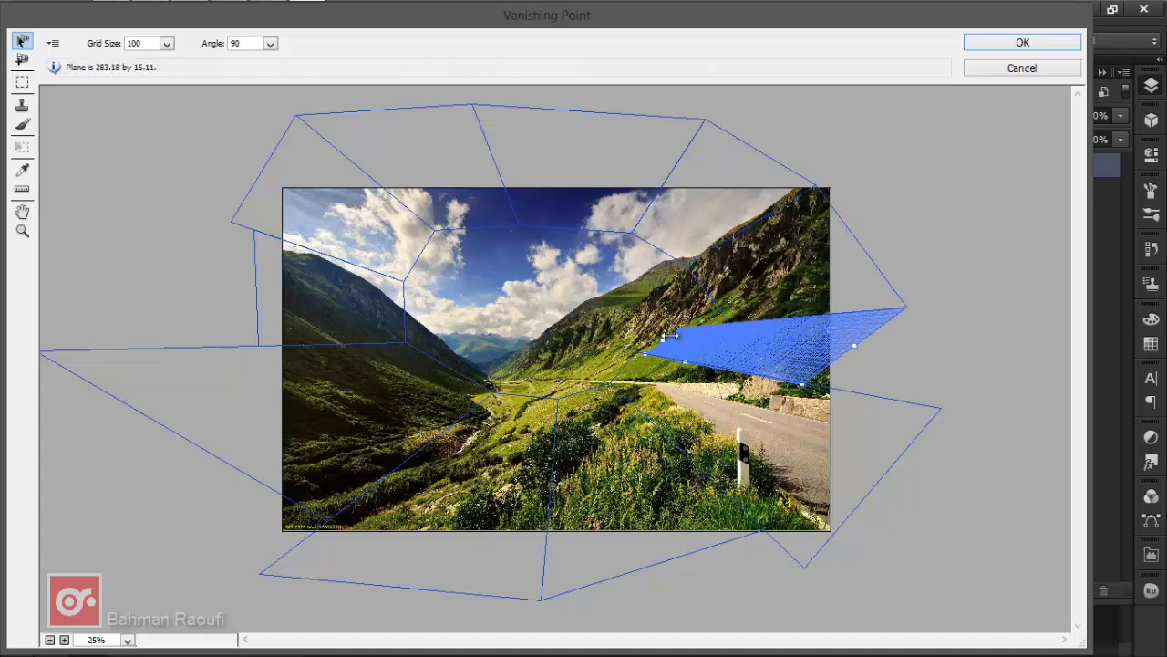
- Re-angle the upper plane and widen the vertical back plane across the distant valley
key("ctrl+z")
key("ctrl+z")
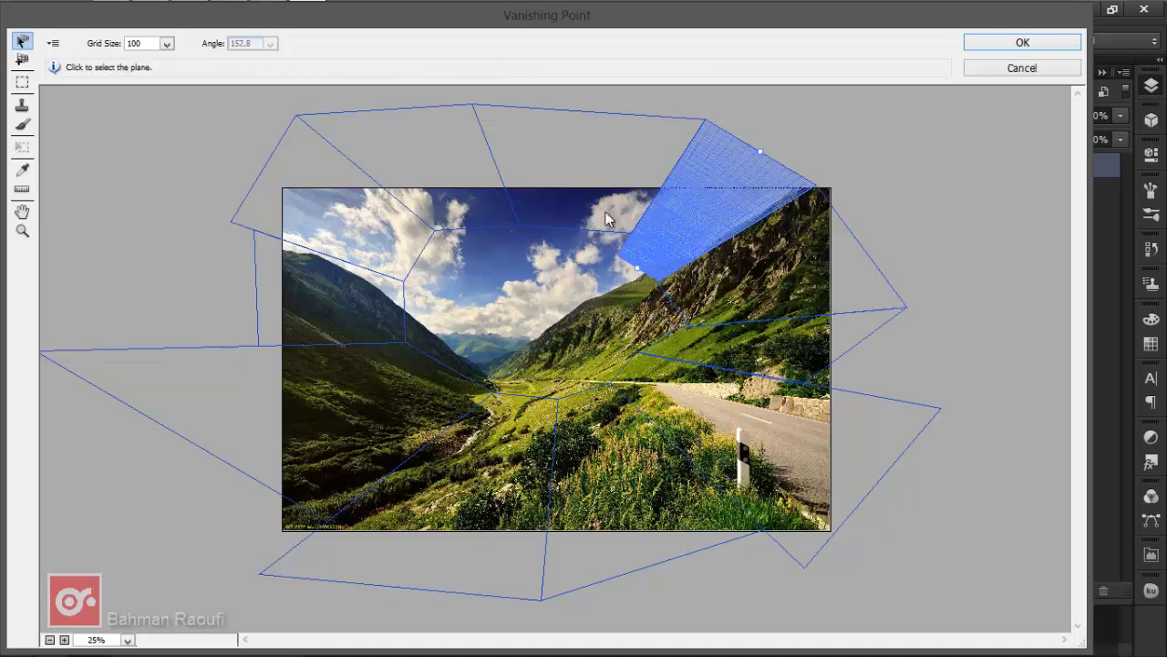
mouse_move(606, 219)
left_mouse_down()
mouse_move(408, 257)
mouse_move(445, 364)
mouse_move(702, 314)
left_mouse_up()
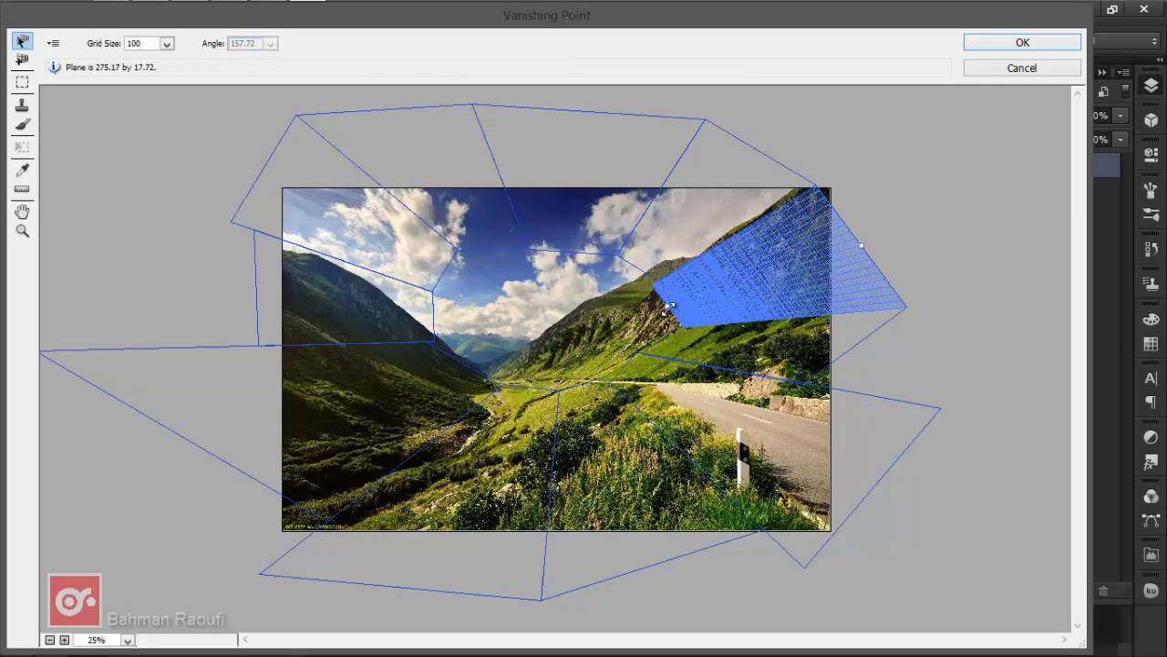
left_click(530, 390)
left_click(551, 260)
left_click_drag(566, 324, 648, 324)
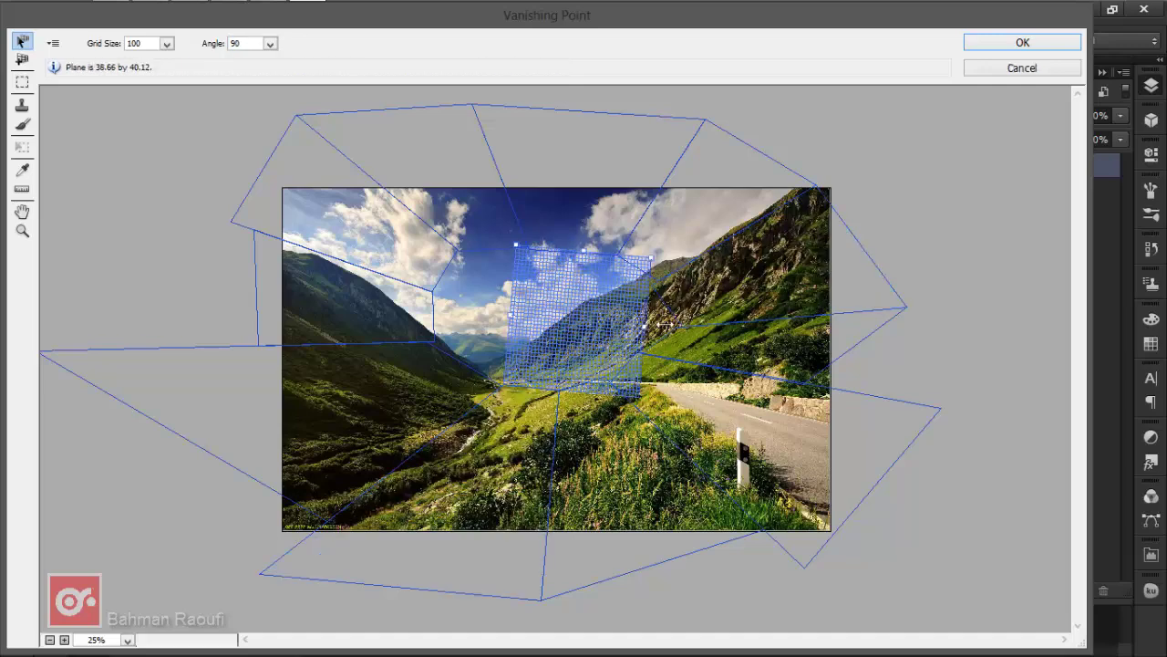
left_click_drag(501, 313, 417, 311)
- Select all the planes and send them back to Photoshop as a 3D layer
left_click(343, 234, "shift")
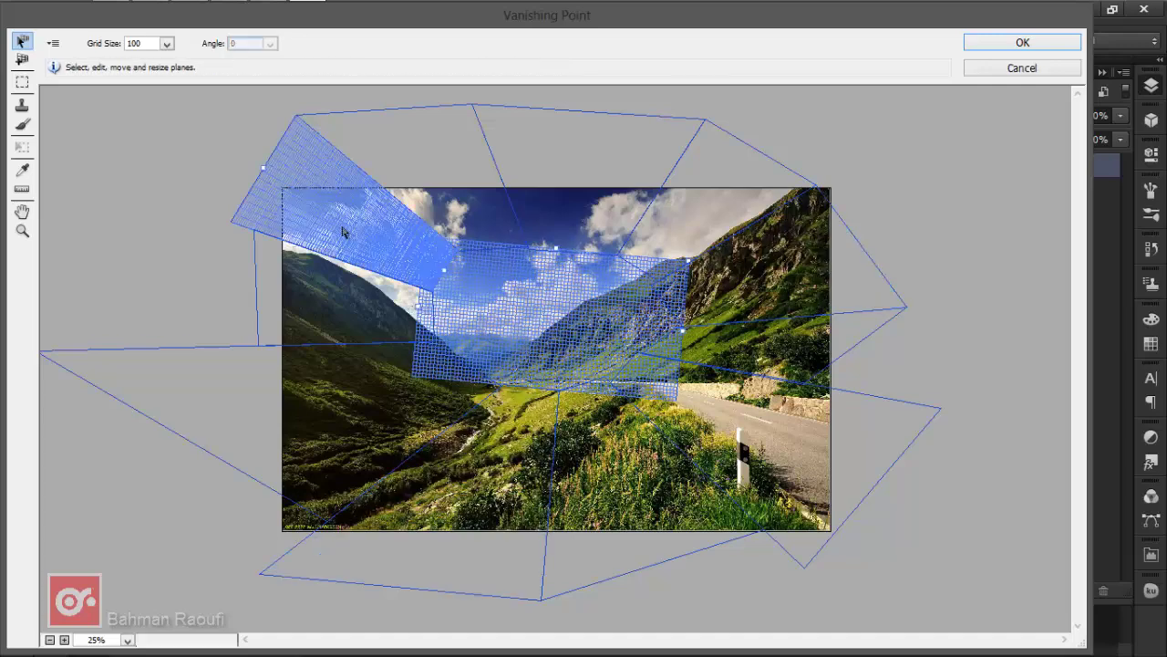
left_click(486, 447, "shift")
left_click(802, 429, "shift")
left_click(523, 215, "shift")
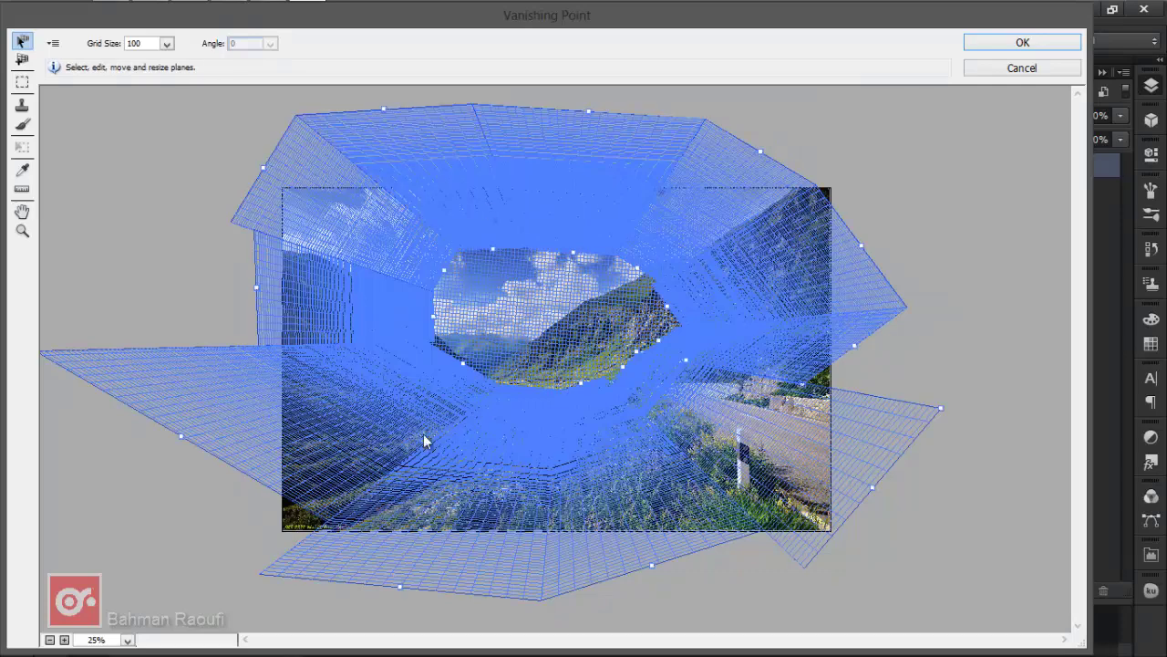
left_click(52, 43)
left_click(91, 103)
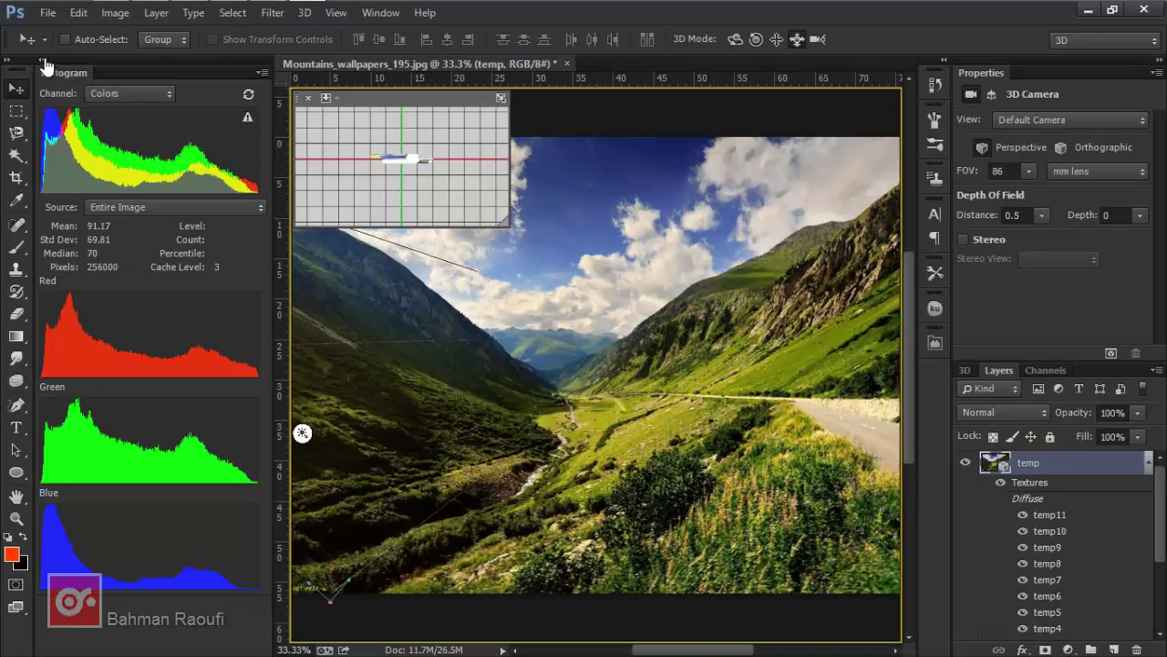
- Hide the Histogram panel and orbit the 3D camera forward into the valley
left_click(42, 60)
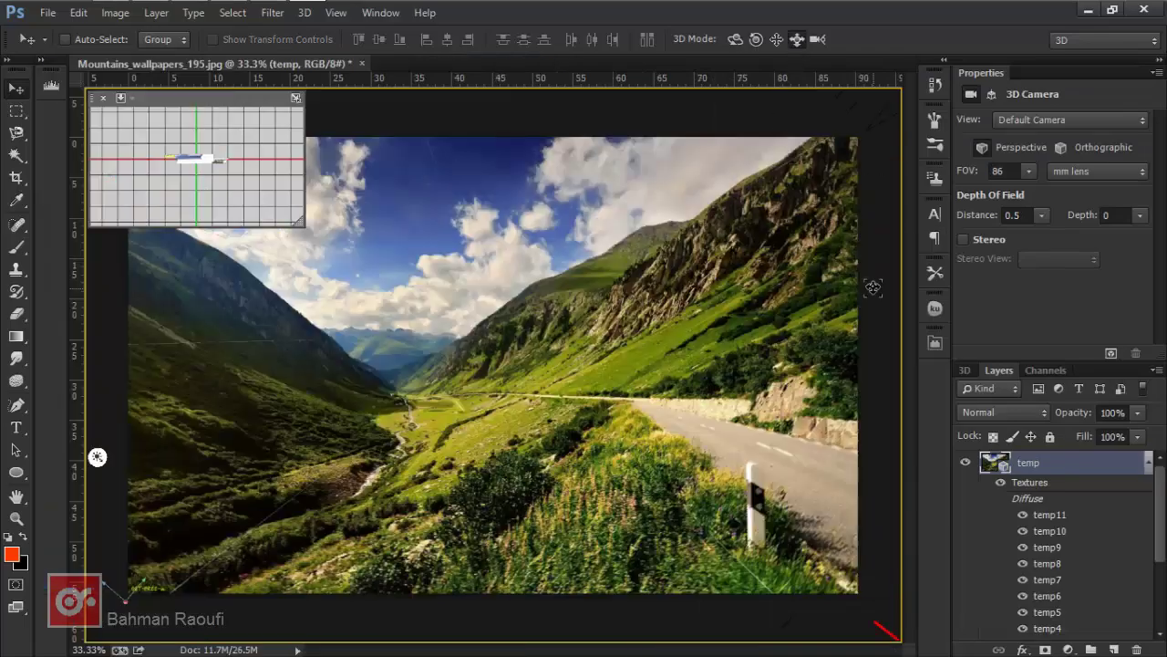
mouse_move(872, 287)
left_mouse_down()
mouse_move(897, 443)
mouse_move(893, 346)
mouse_move(818, 121)
left_mouse_up()
left_click_drag(802, 244, 839, 119)
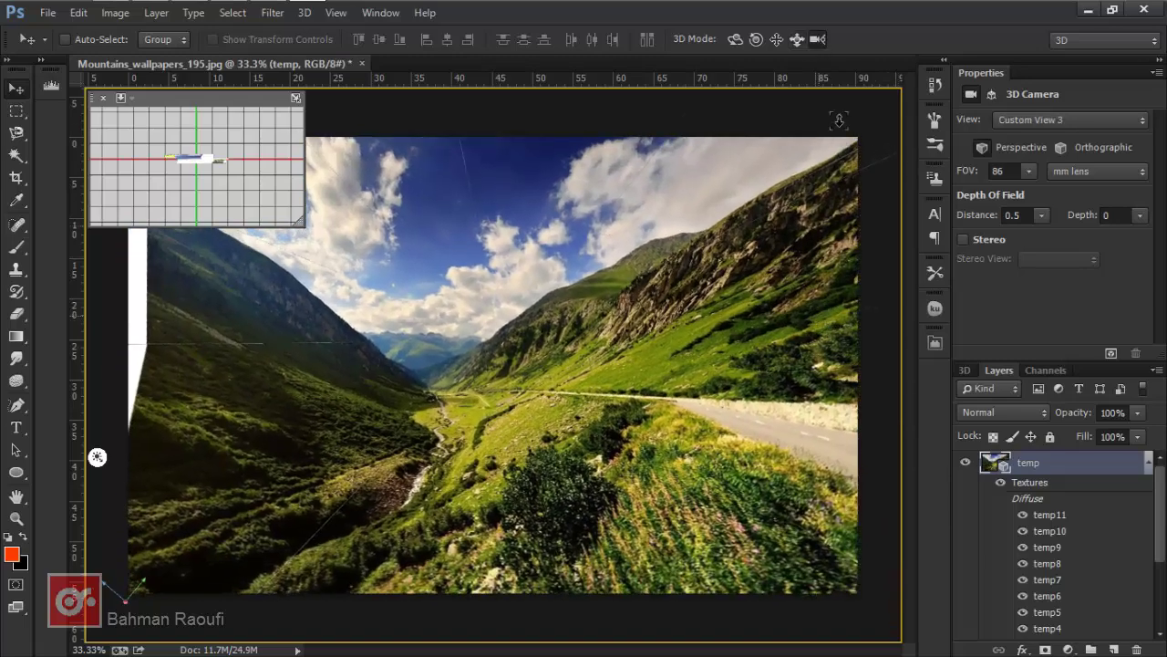
left_click_drag(882, 255, 638, 137)
- Create a video timeline for the 3D scene and expand the temp layer's properties
left_click(381, 13)
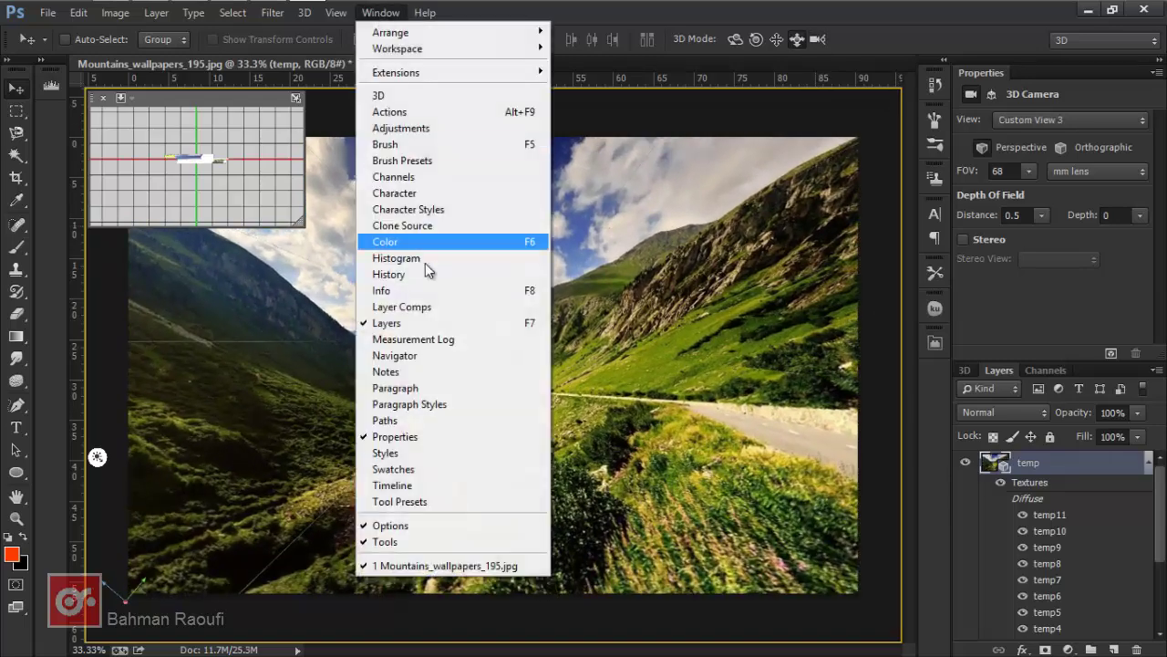
left_click(420, 487)
left_click(435, 612)
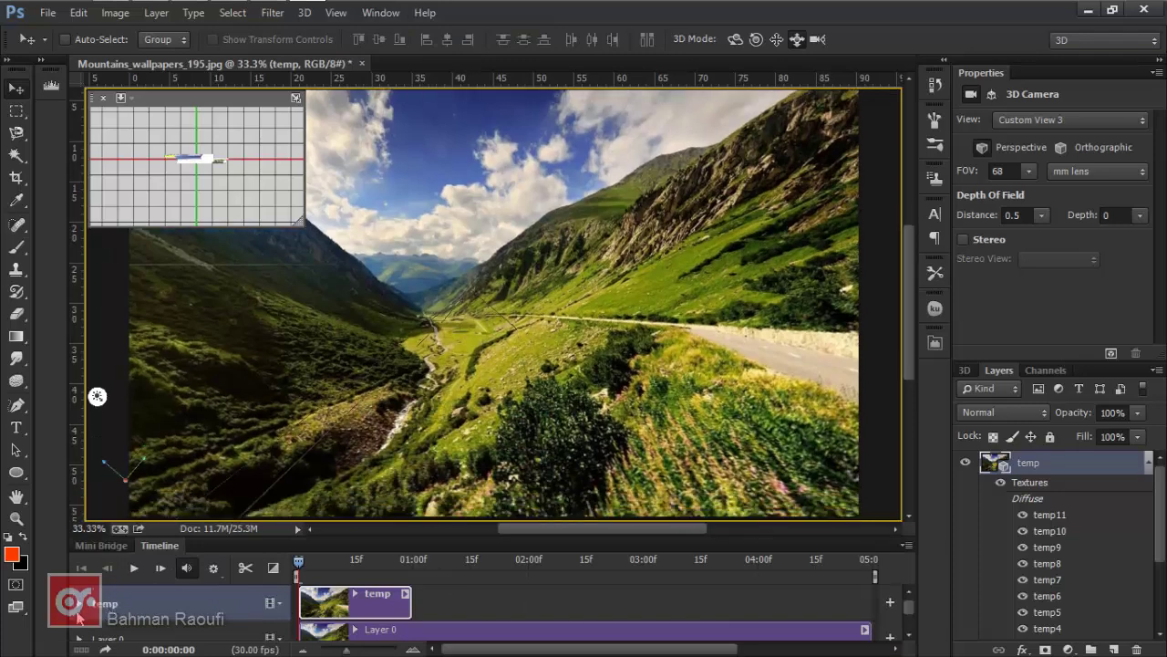
left_click(79, 603)
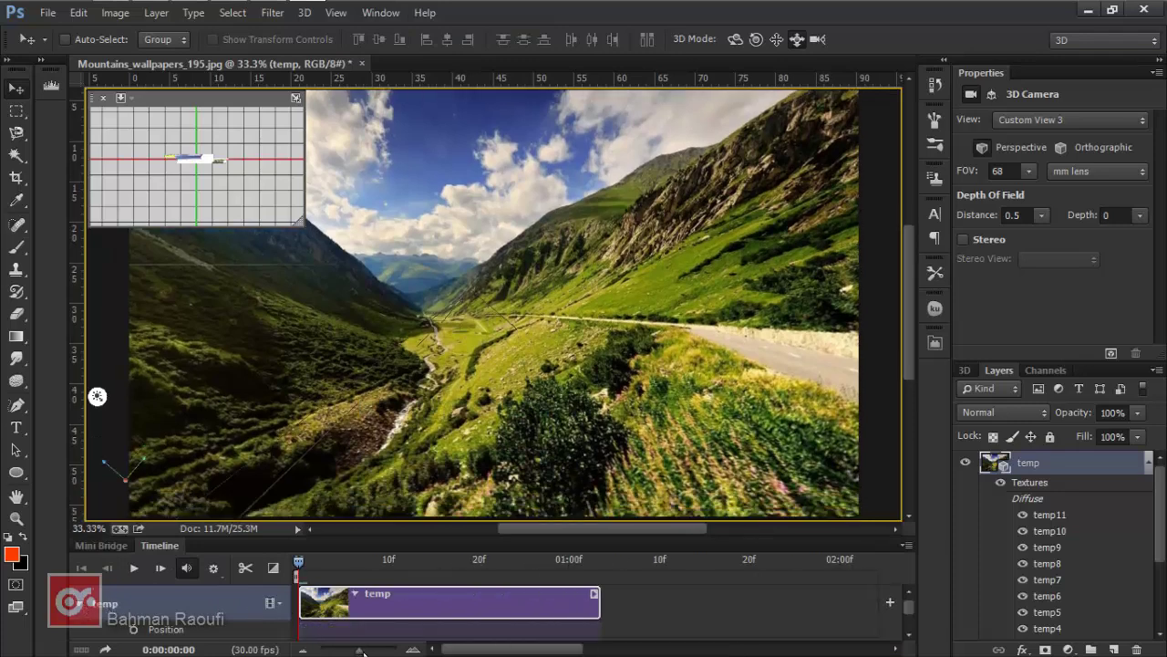
- Keyframe the camera orbited to a lower valley view near one second
left_click_drag(346, 650, 363, 650)
left_click_drag(346, 538, 345, 475)
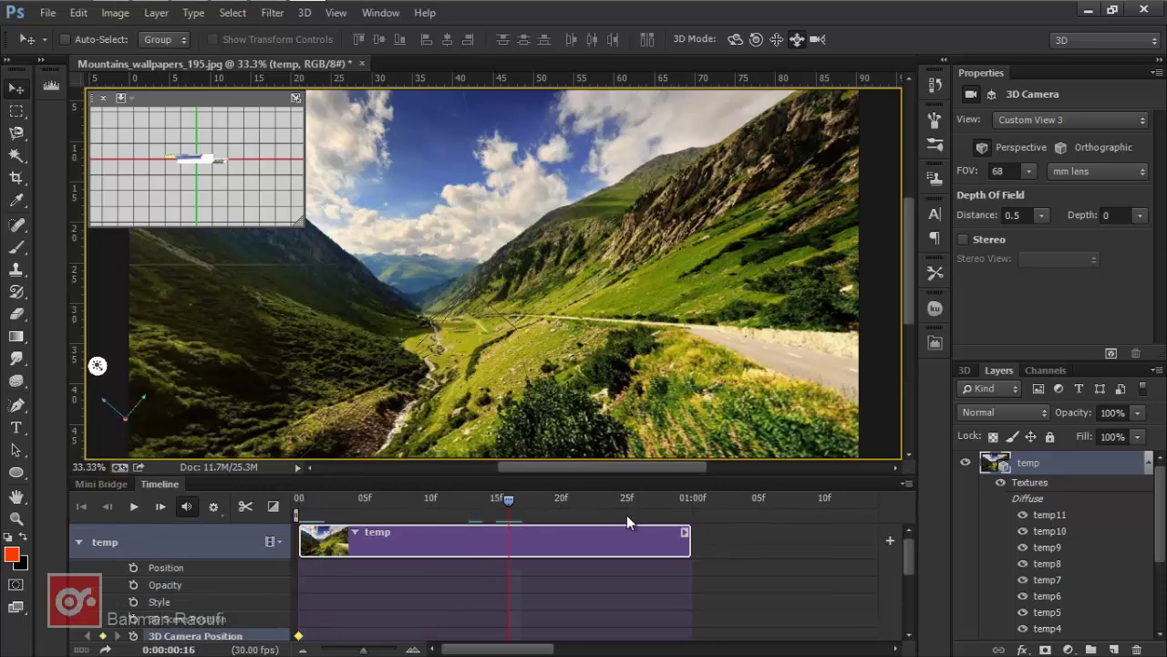
left_click_drag(620, 419, 536, 442)
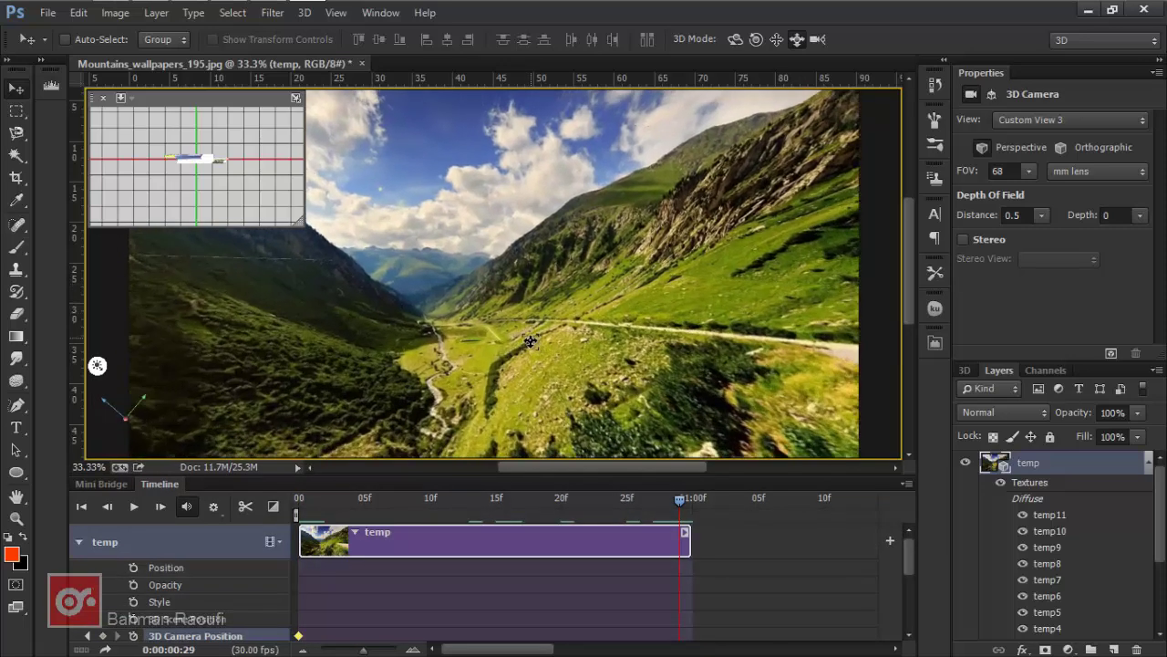
key("ctrl+minus")
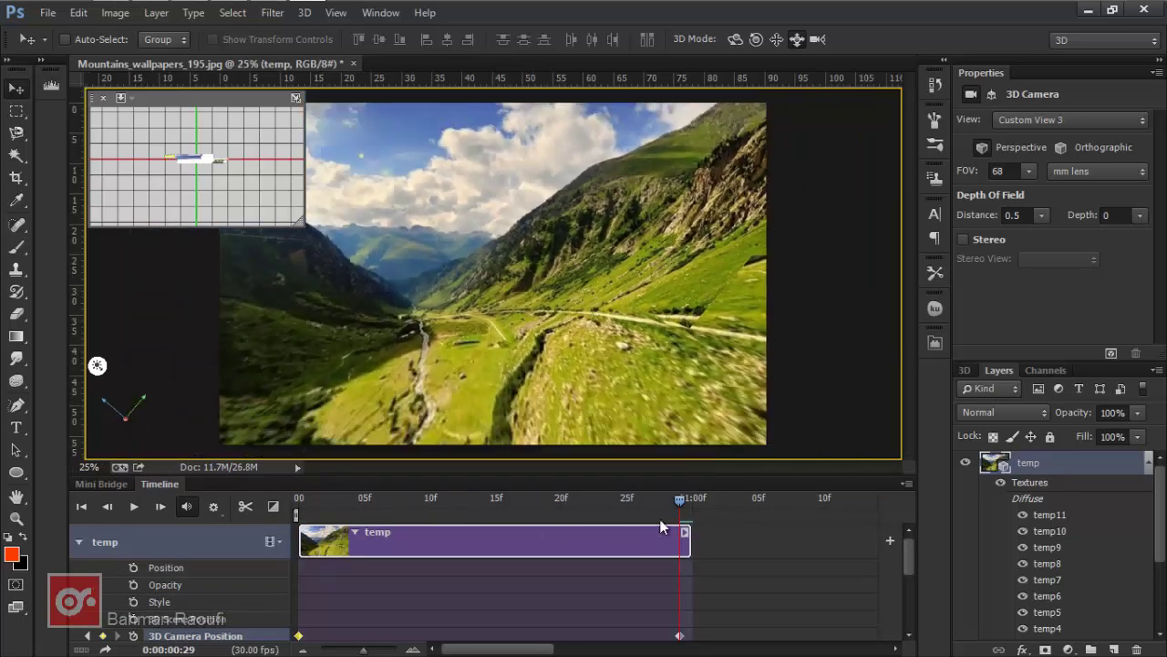
left_click_drag(576, 506, 311, 516)
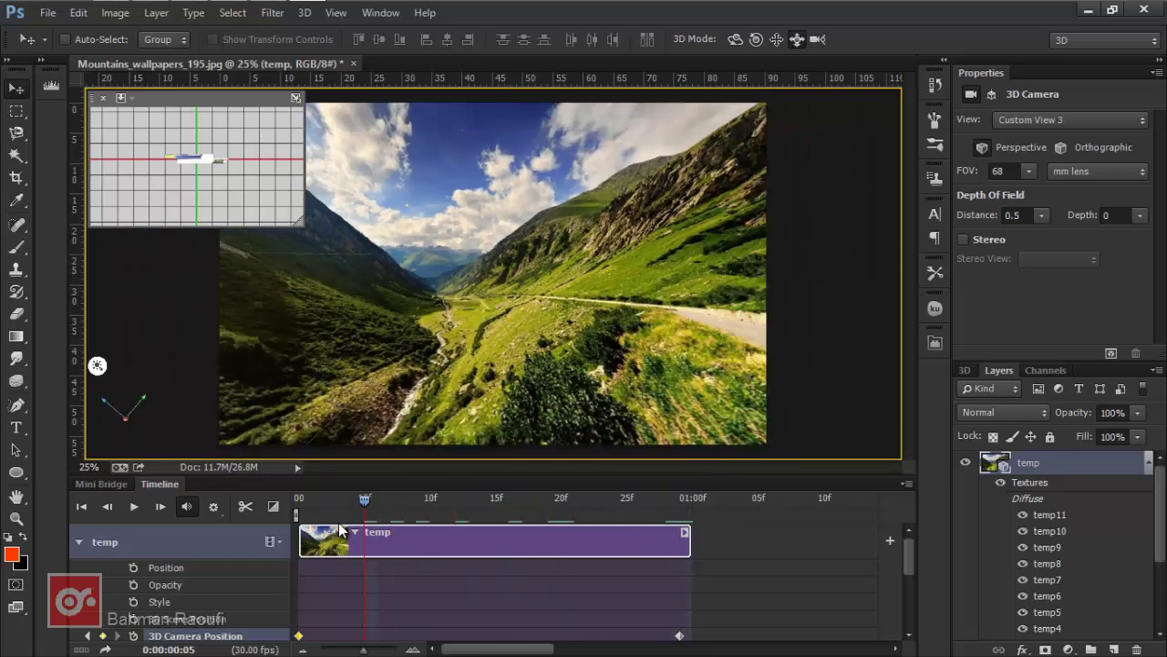
- Preview the camera move, then increase depth-of-field blur and shift the focus distance
key("space")
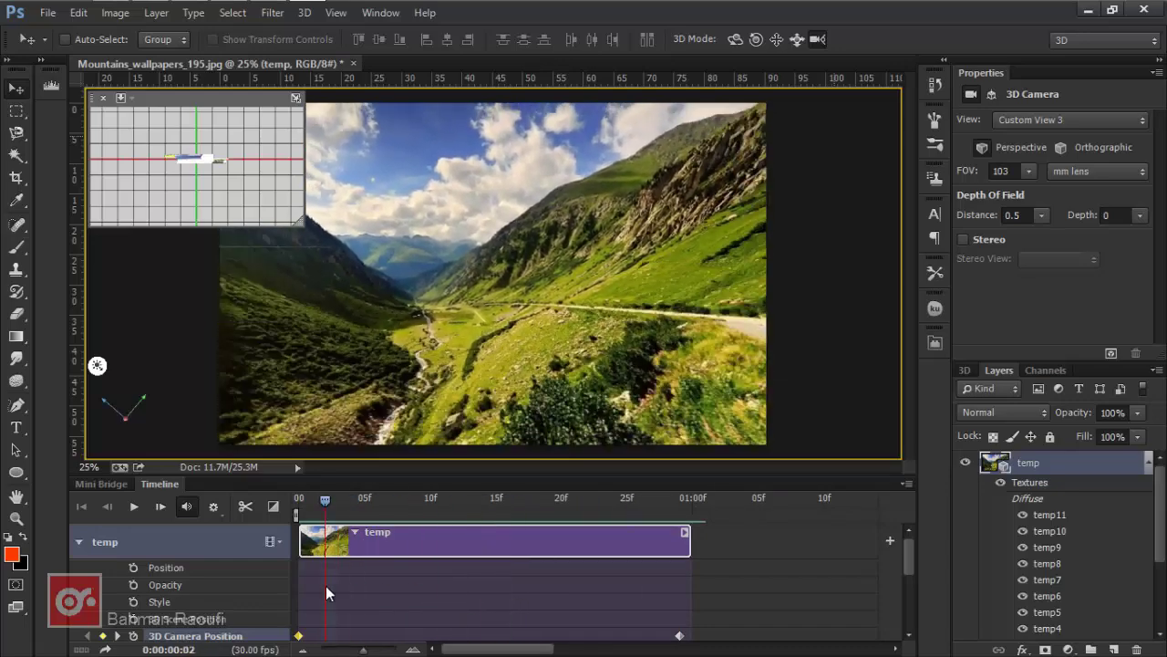
left_click_drag(1099, 226, 1113, 228)
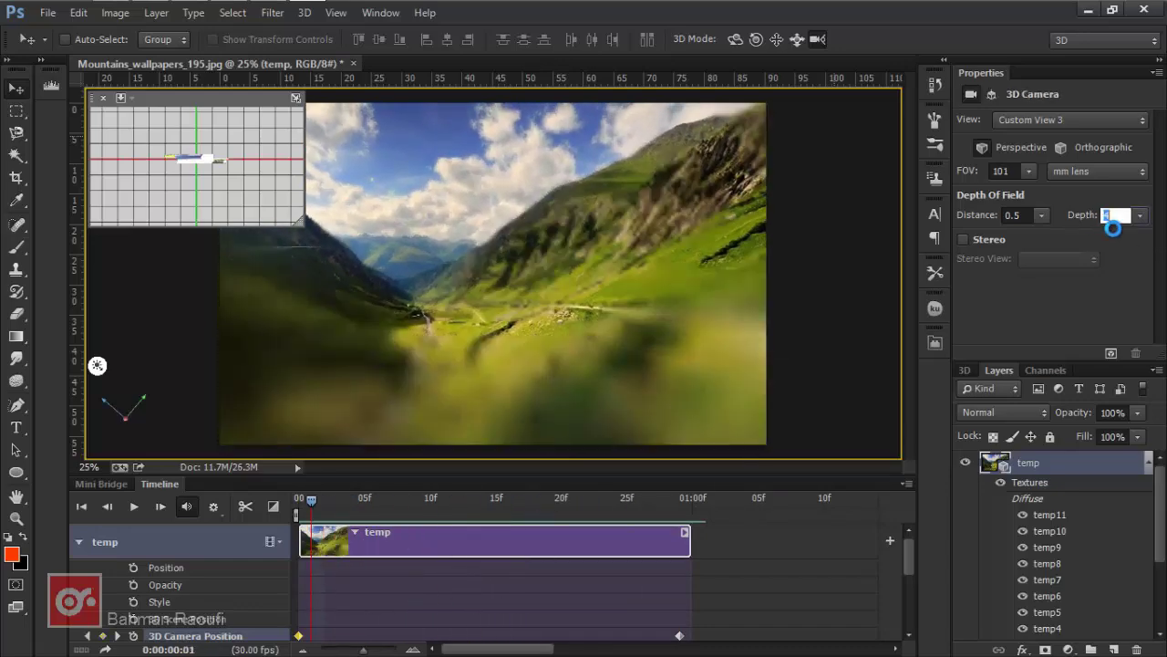
left_click_drag(988, 219, 973, 221)
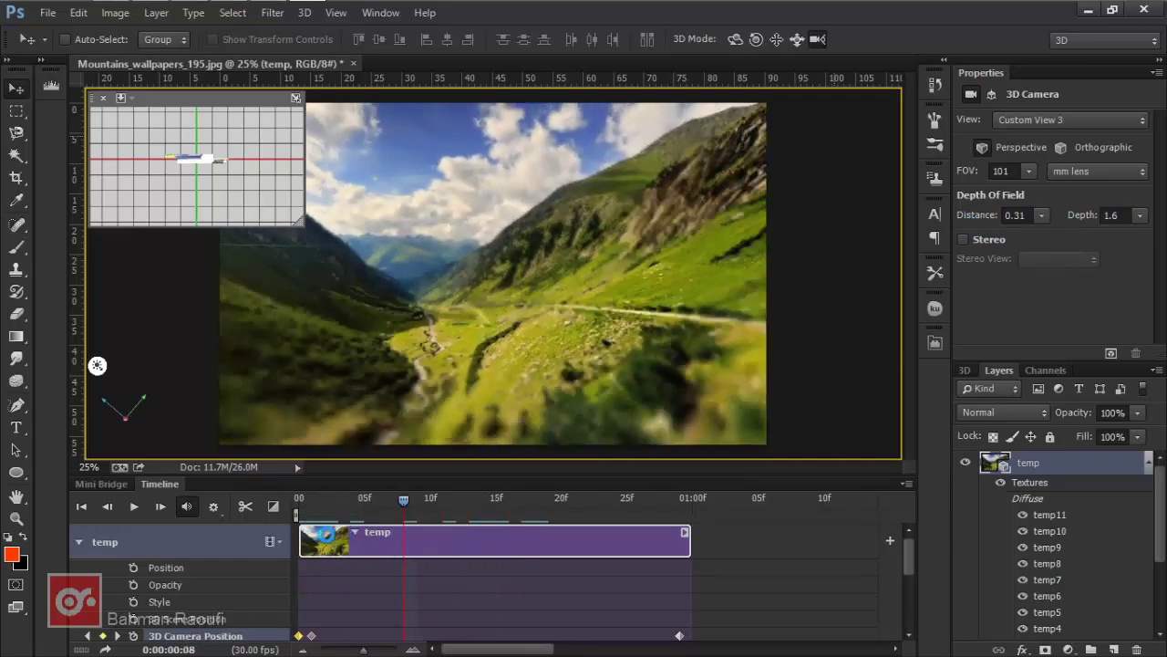
- Play the fly-through and move the blurred opening keyframe onto the first frame
left_click(129, 511)
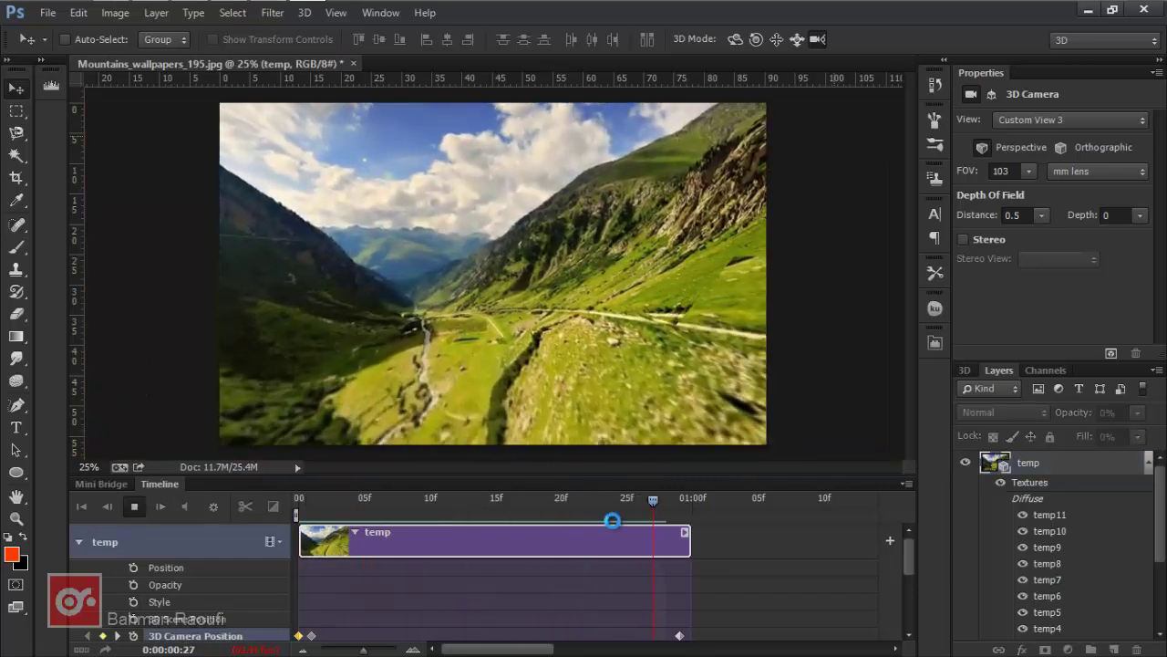
mouse_move(652, 500)
left_mouse_down()
mouse_move(678, 507)
mouse_move(302, 504)
mouse_move(592, 571)
mouse_move(424, 569)
mouse_move(509, 589)
mouse_move(324, 578)
mouse_move(467, 574)
mouse_move(377, 584)
left_mouse_up()
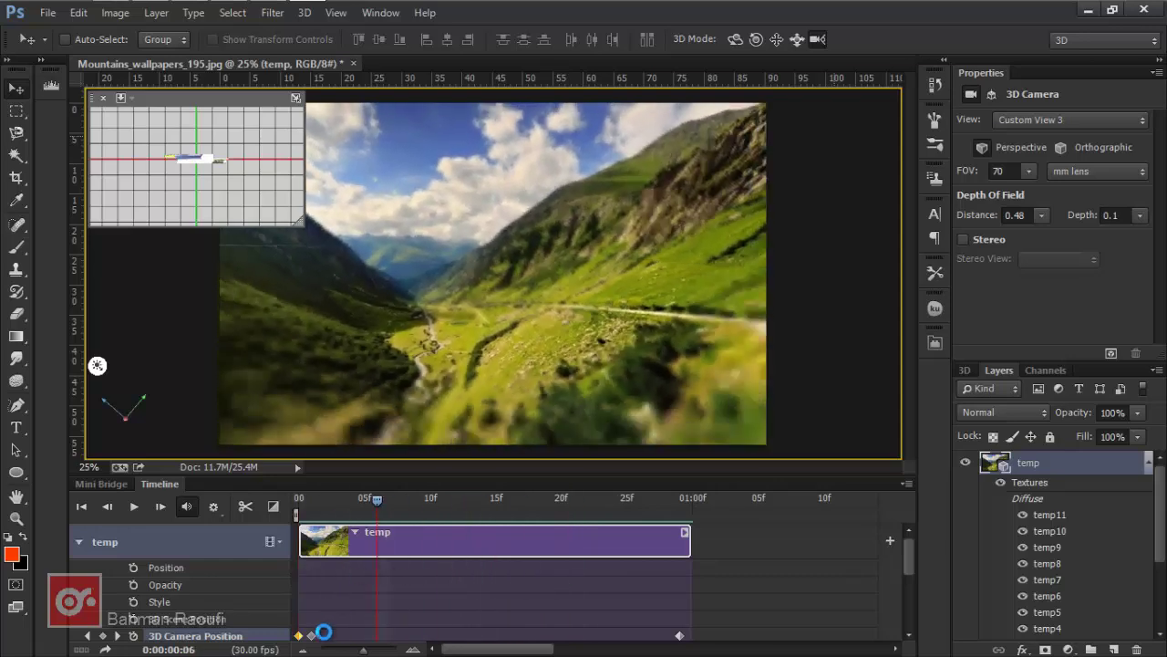
left_click_drag(301, 641, 299, 636)
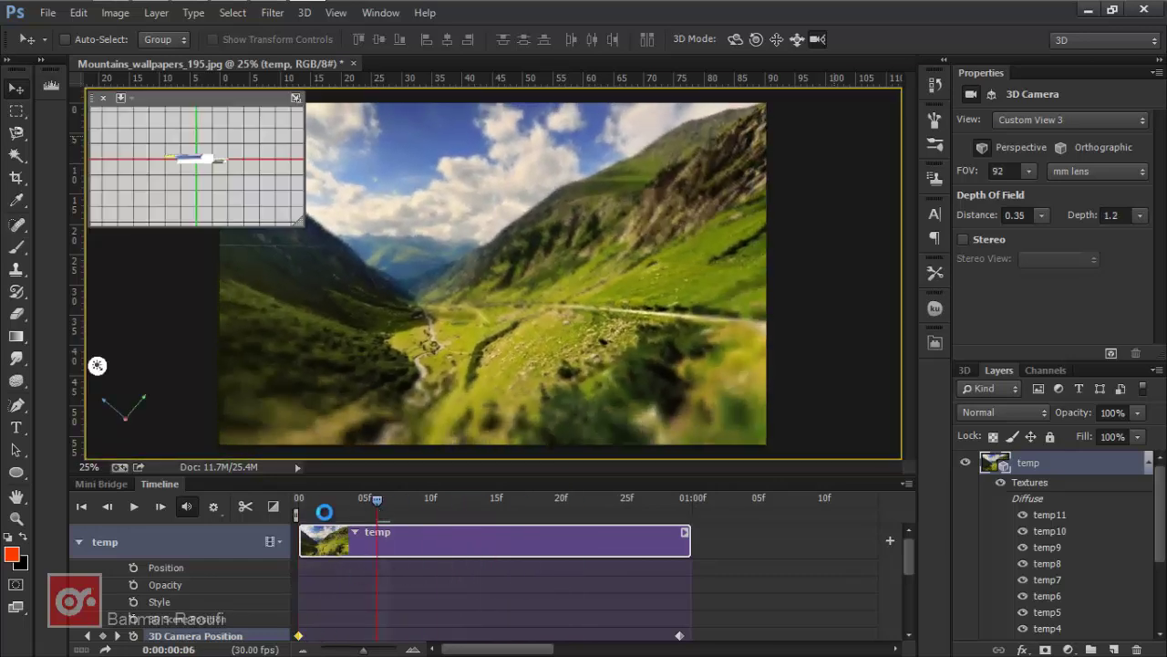
- Rotate the final keyframe's camera view up toward the clouds
mouse_move(324, 512)
left_mouse_down()
mouse_move(378, 532)
mouse_move(411, 527)
left_mouse_up()
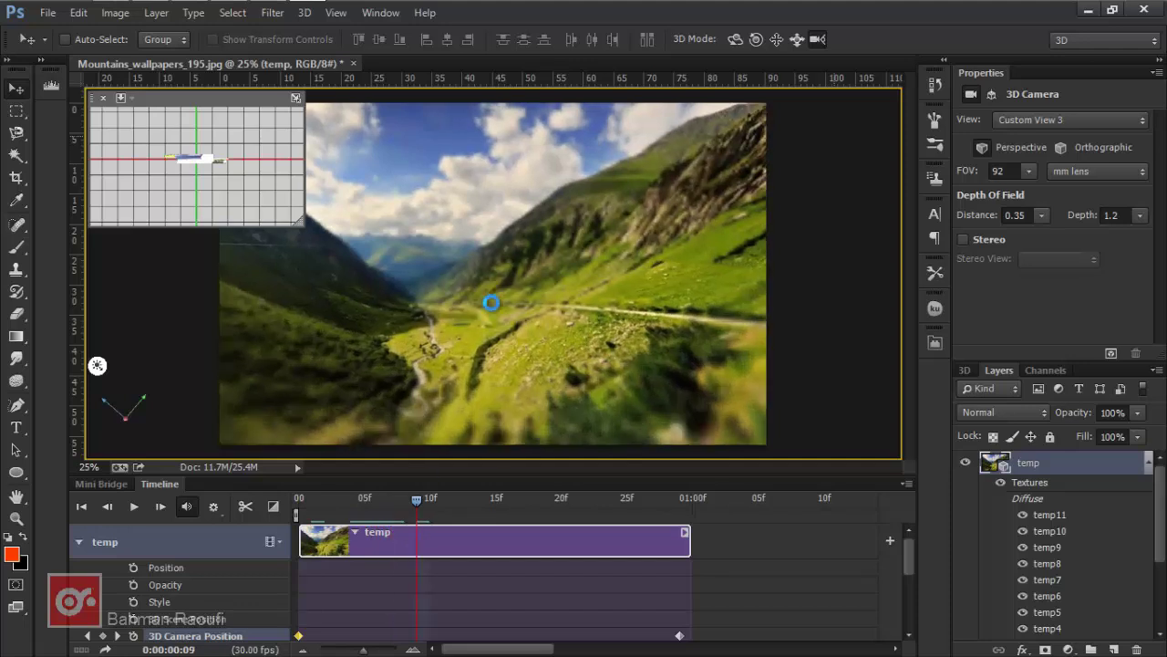
left_click(117, 635)
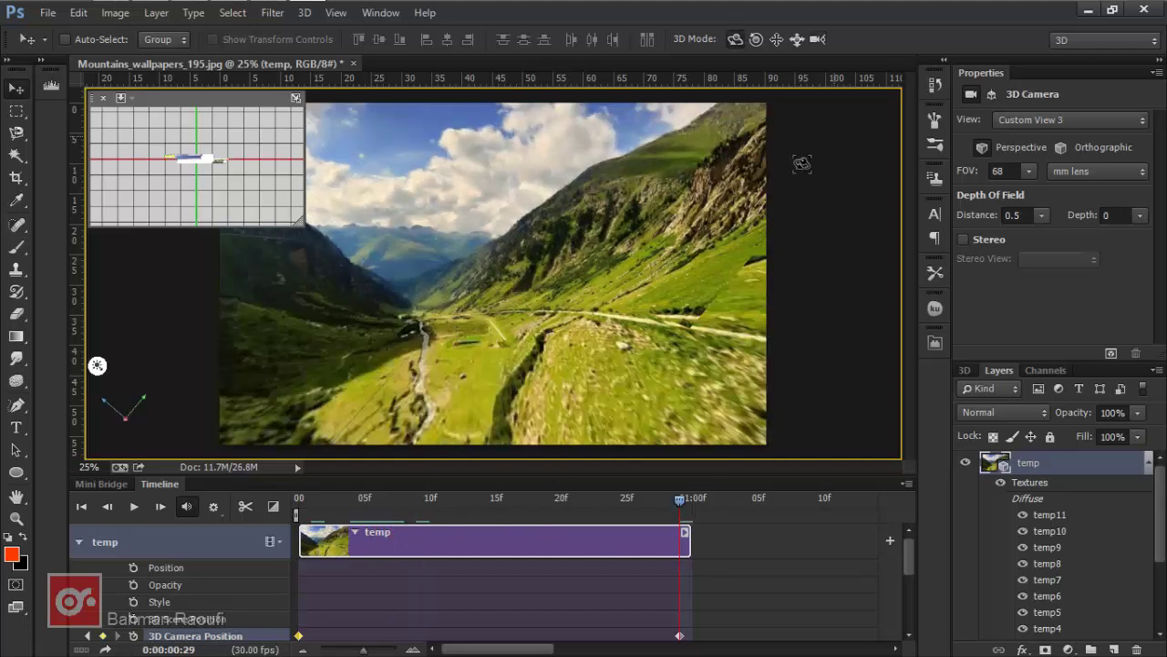
left_click_drag(796, 153, 792, 155)
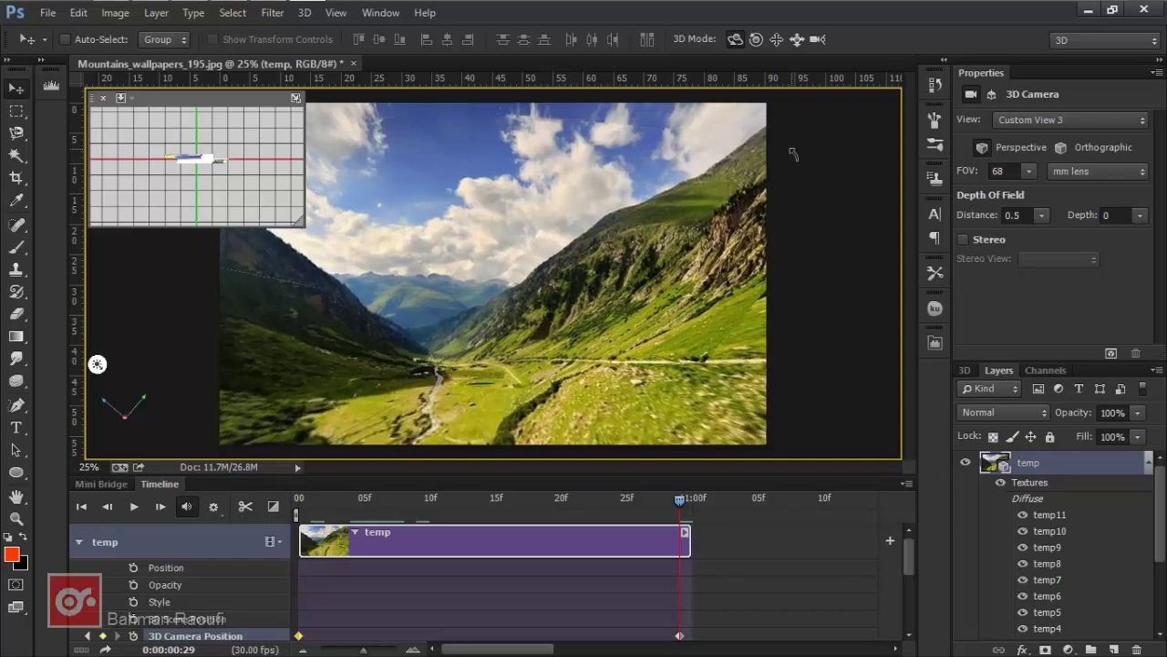
left_click_drag(629, 518, 307, 507)
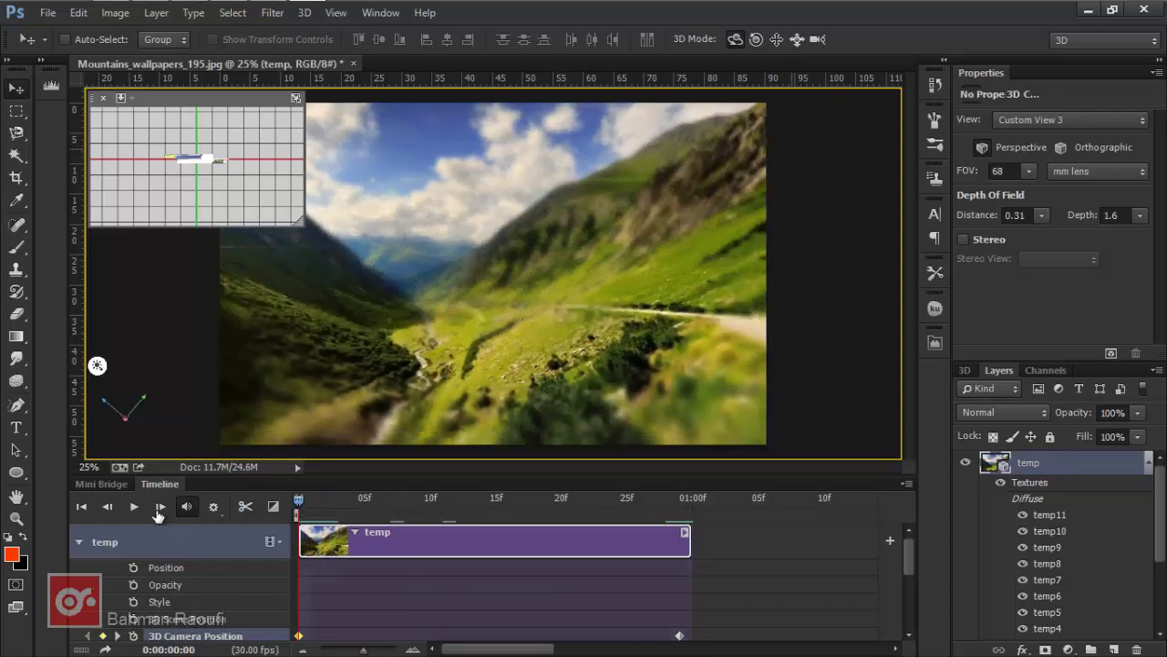
left_click(133, 506)
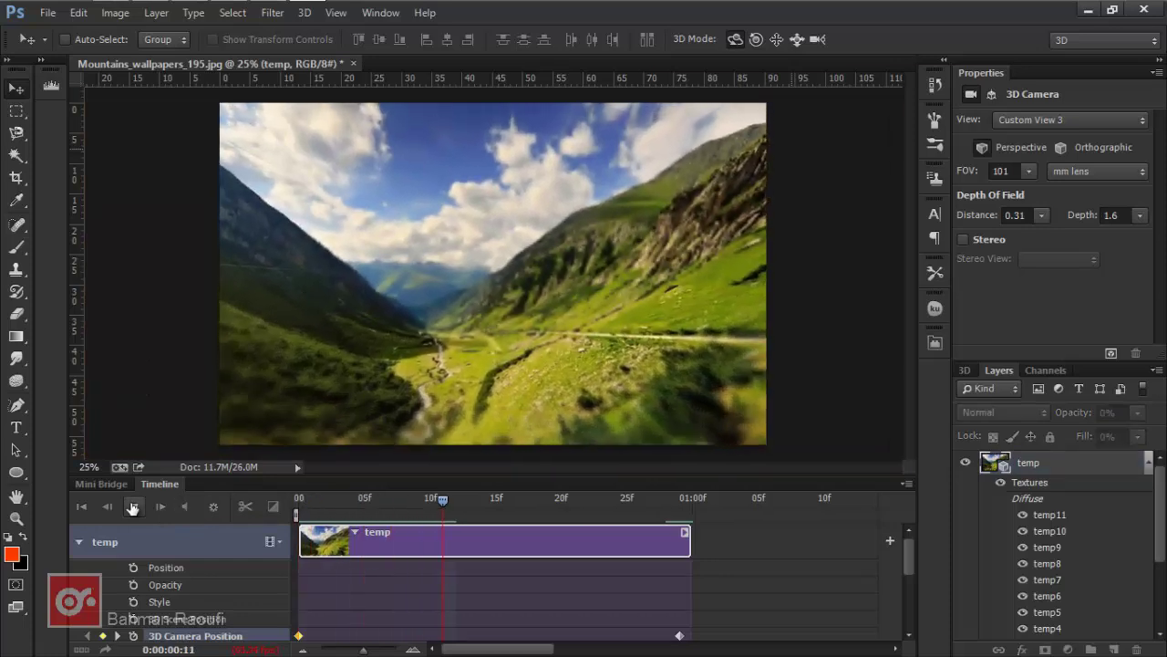
left_click(634, 499)
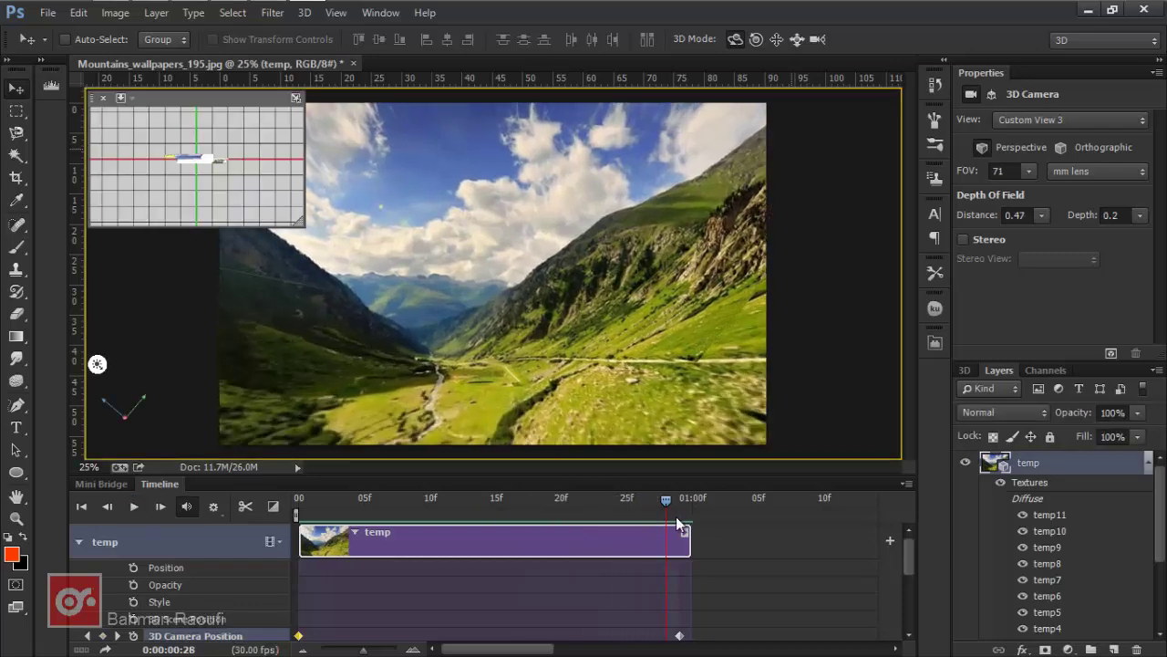
mouse_move(676, 516)
left_mouse_down()
mouse_move(566, 579)
mouse_move(455, 559)
left_mouse_up()
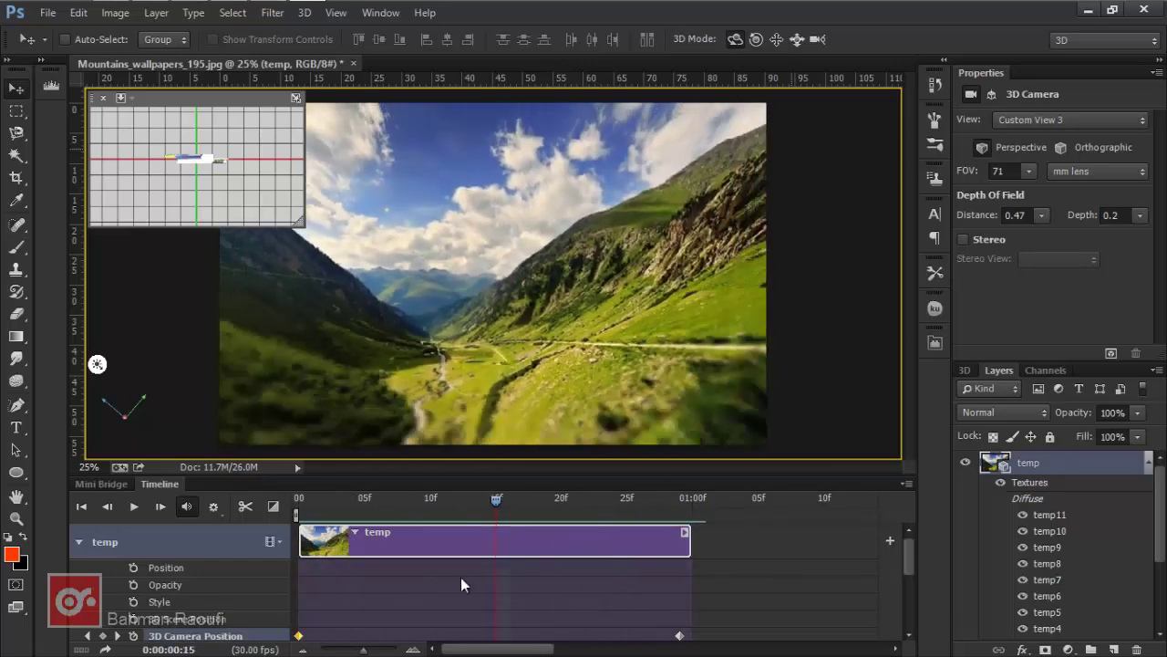
left_click(299, 564)
left_click_drag(345, 560, 527, 592)
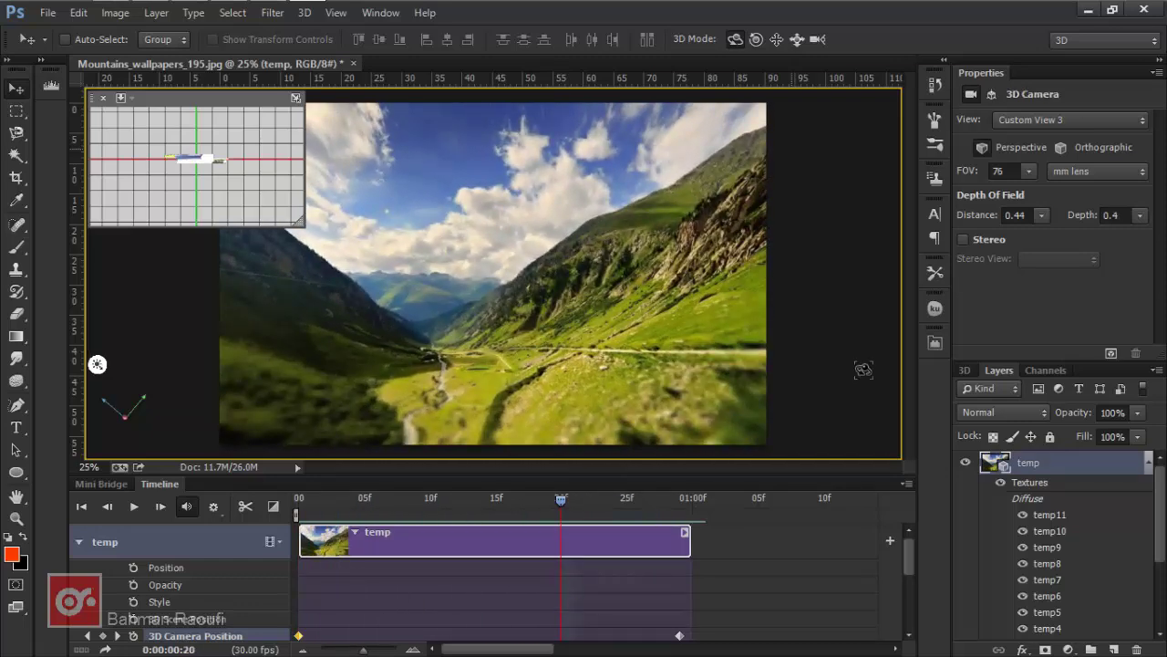
mouse_move(563, 507)
left_mouse_down()
mouse_move(314, 488)
mouse_move(579, 536)
mouse_move(524, 543)
mouse_move(653, 543)
left_mouse_up()
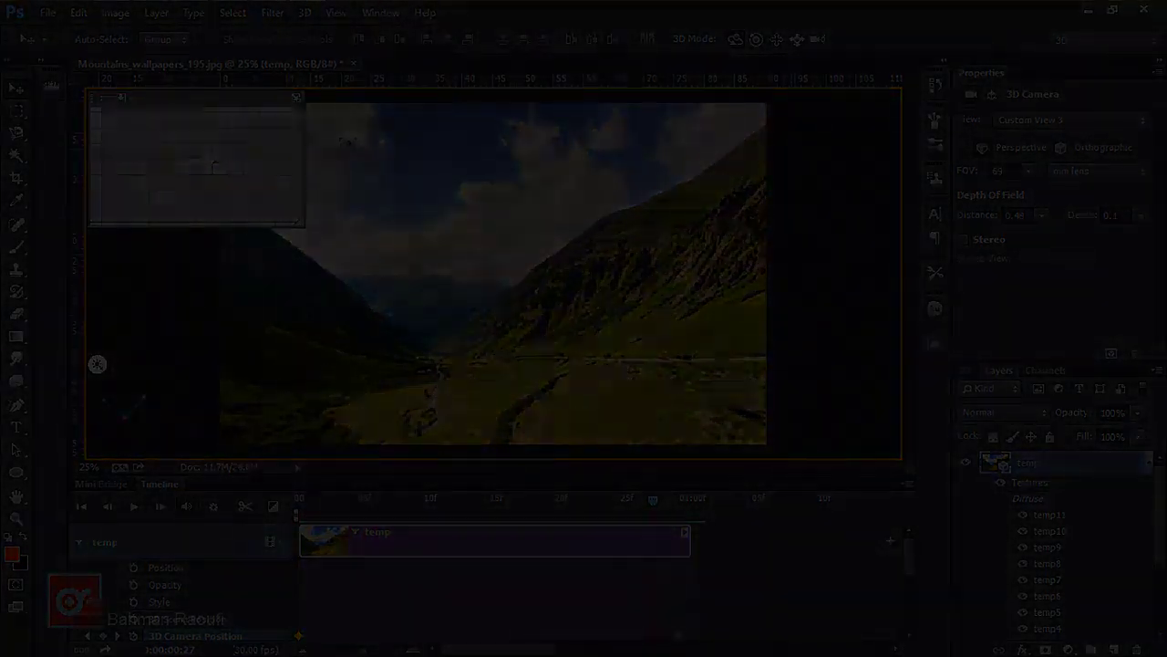